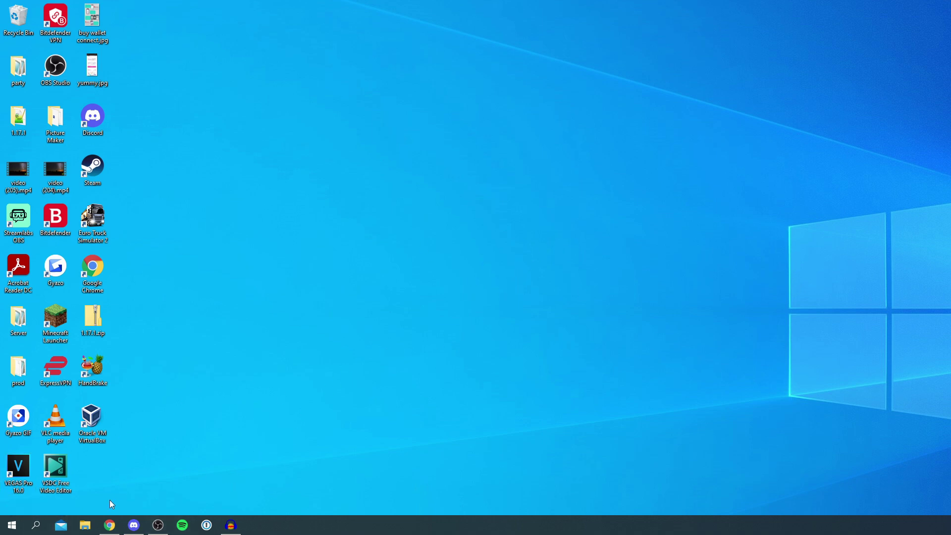
# Search Google for "fivem" in Chrome and open the official fivem.net website
pyautogui.click(110, 525)
pyautogui.click(374, 252)
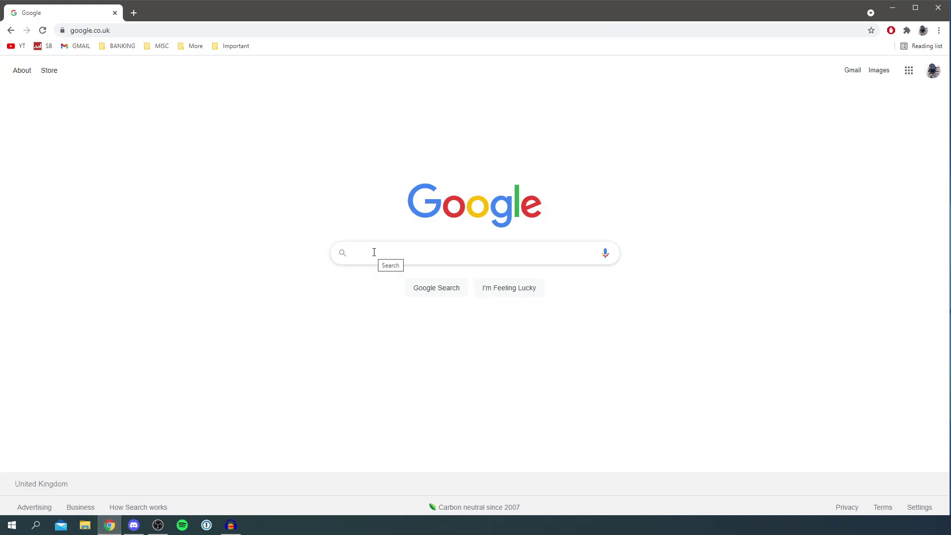
pyautogui.write('five')
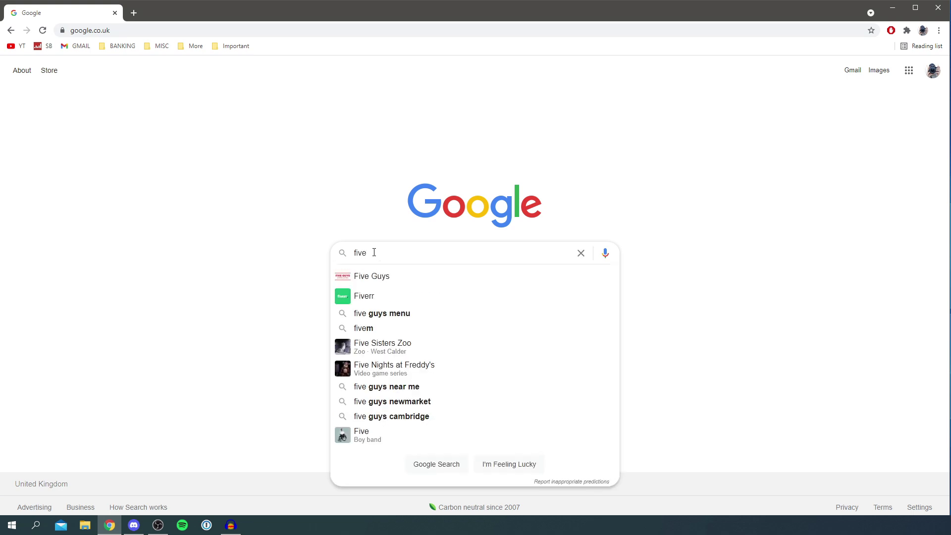
pyautogui.write('m')
pyautogui.press('Return')
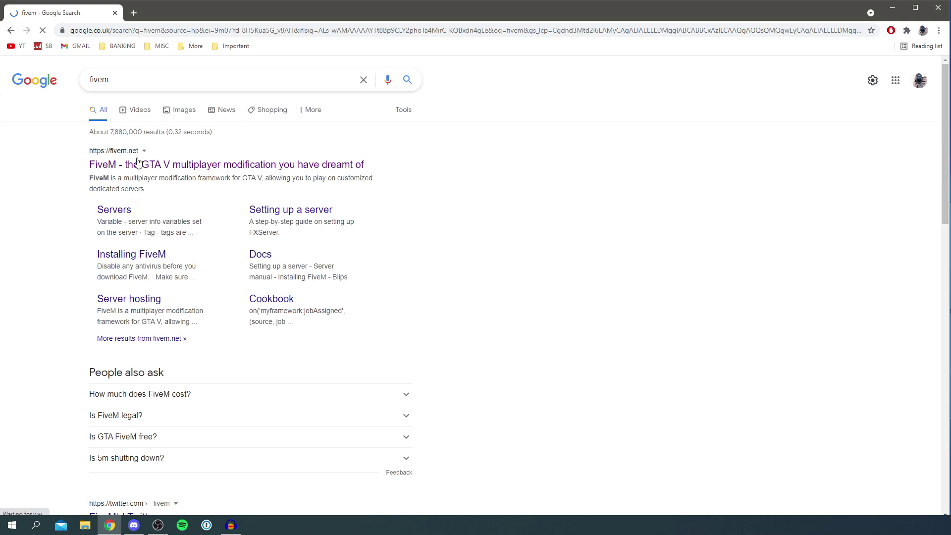
pyautogui.click(141, 164)
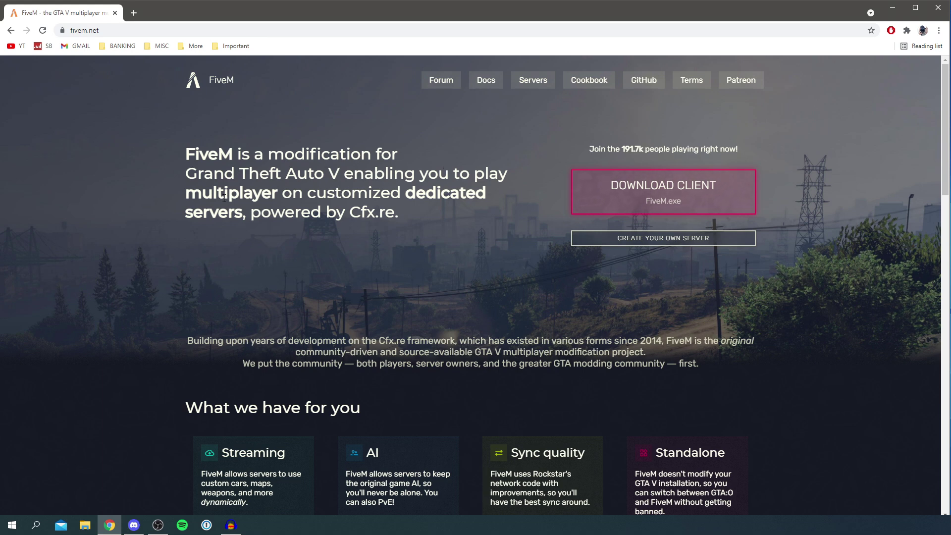
# Download the FiveM client and agree to the Cfx.re Platform Service Agreement after reading through it
pyautogui.scroll(-4, 224, 198)
pyautogui.scroll(3, 307, 215)
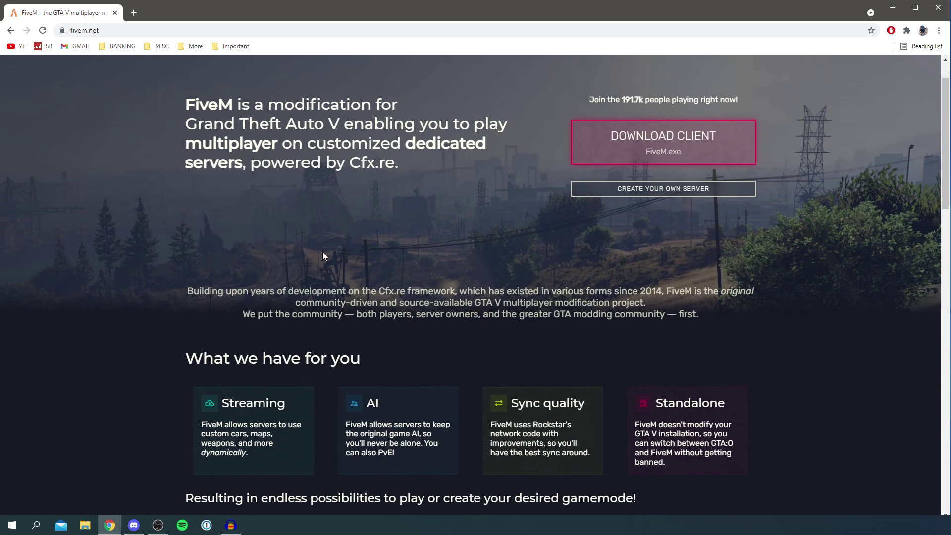
pyautogui.scroll(1, 323, 255)
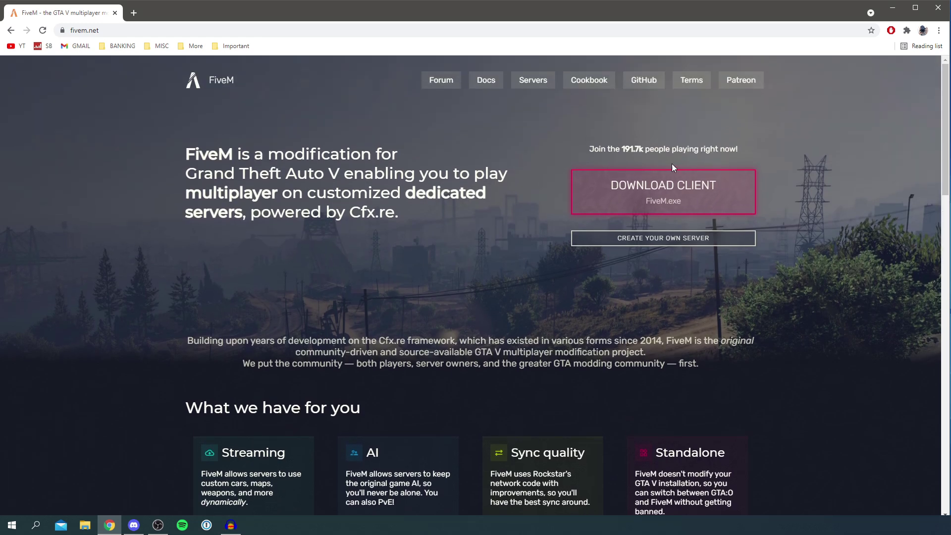
pyautogui.click(626, 198)
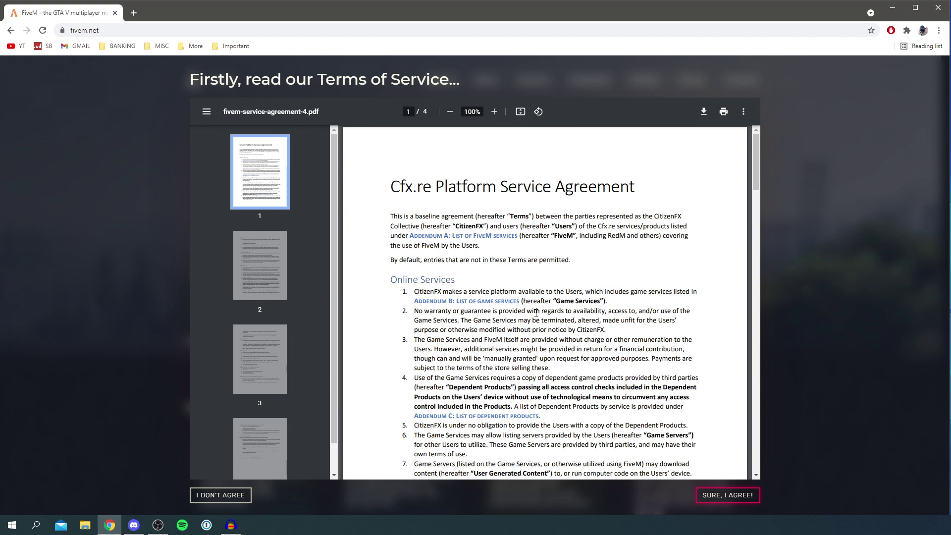
pyautogui.scroll(-20, 541, 310)
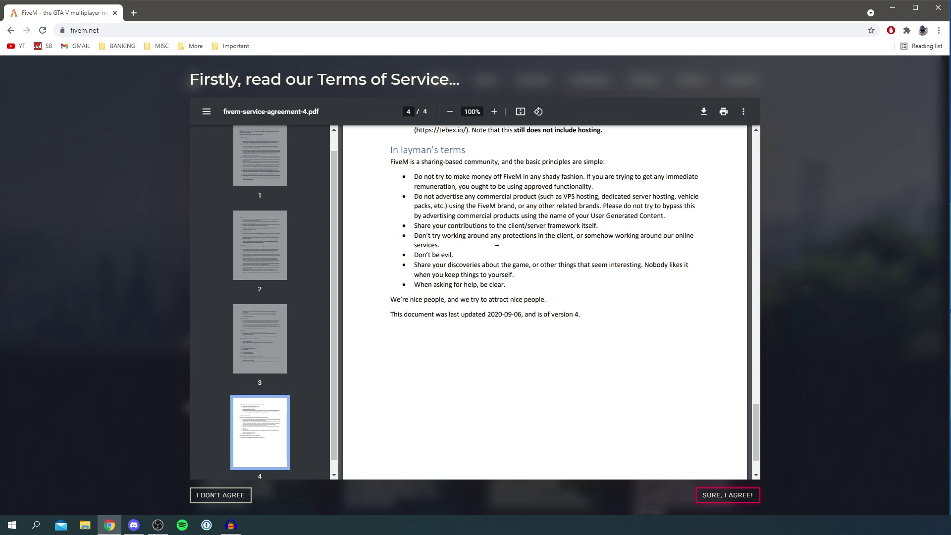
pyautogui.click(736, 494)
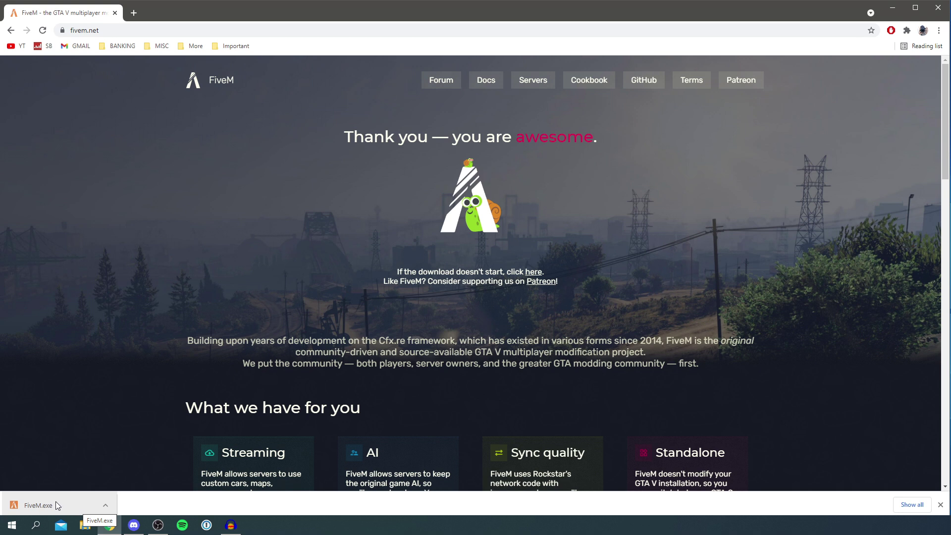
# Run the downloaded FiveM.exe with the browser minimized and accept the local game data update
pyautogui.click(56, 501)
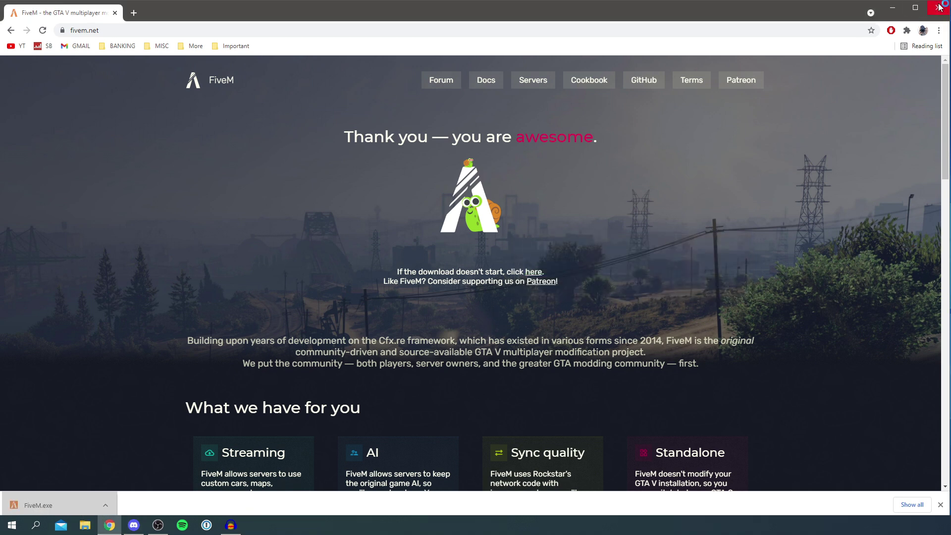
pyautogui.click(892, 7)
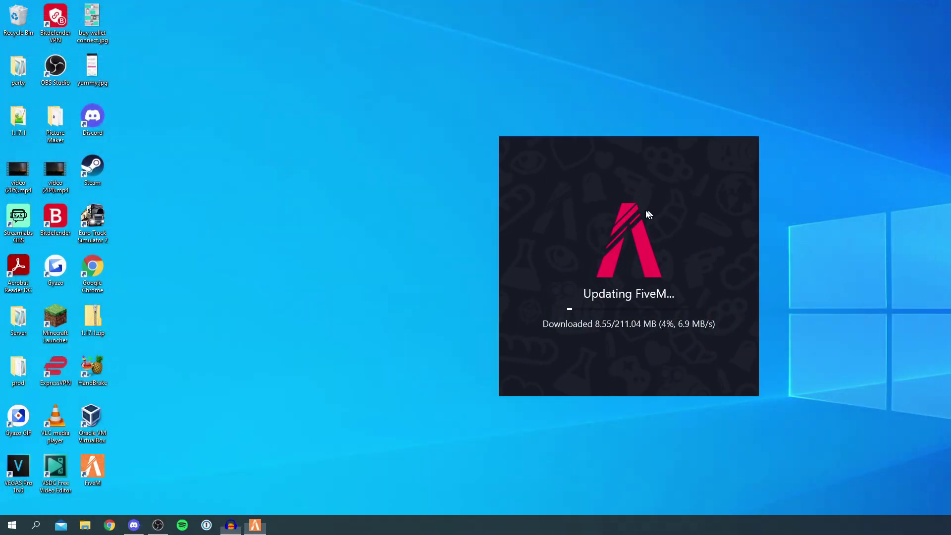
pyautogui.moveTo(647, 212); pyautogui.dragTo(545, 203)
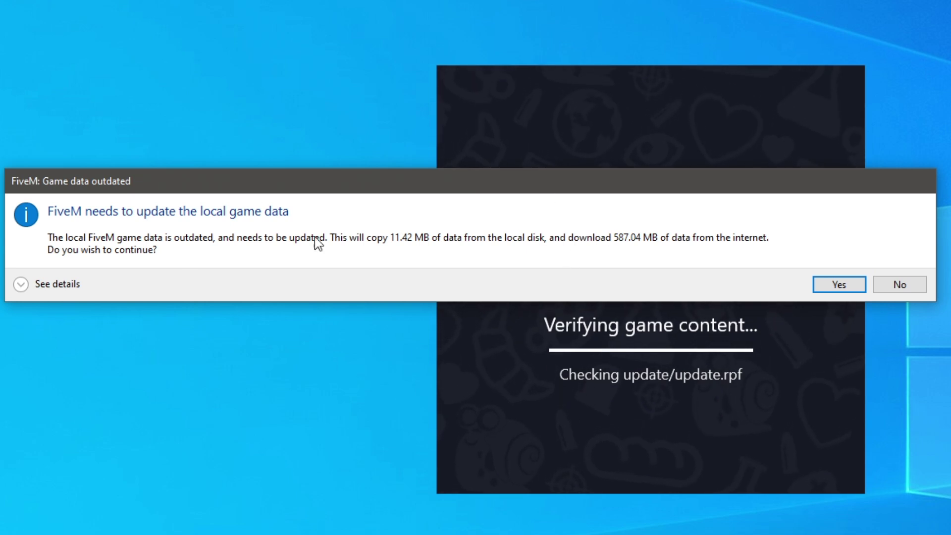
pyautogui.click(839, 284)
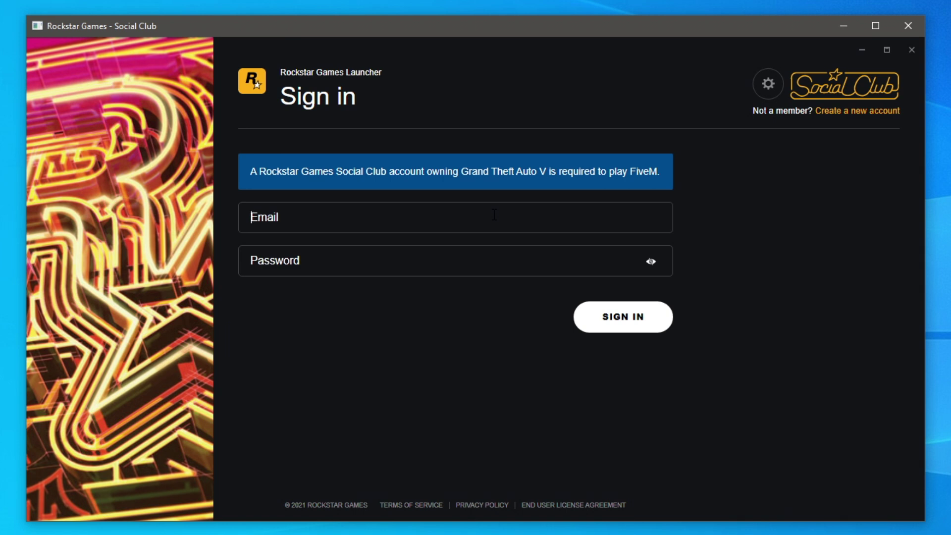
# Enter the account email in the Rockstar Games sign-in form and allow FiveM access through the Windows Defender Firewall
pyautogui.write('ro')
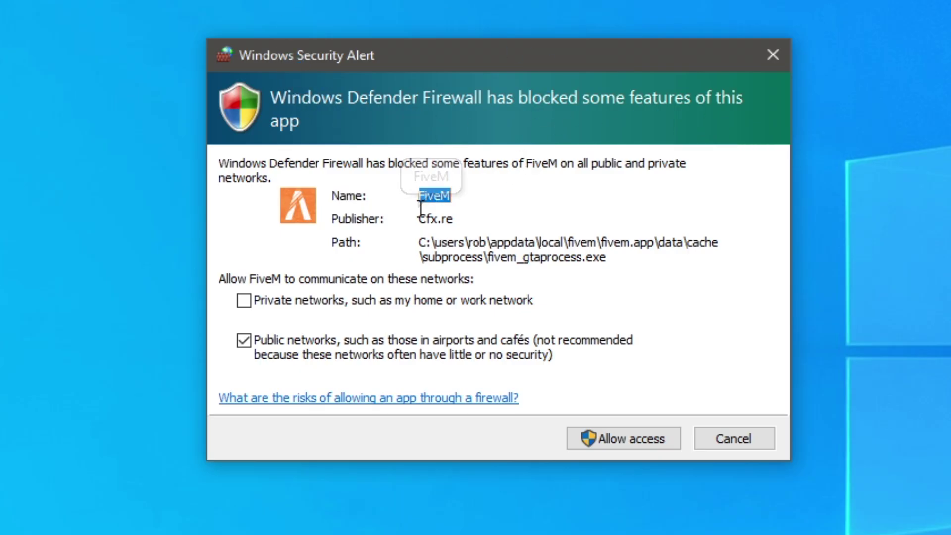
pyautogui.click(617, 439)
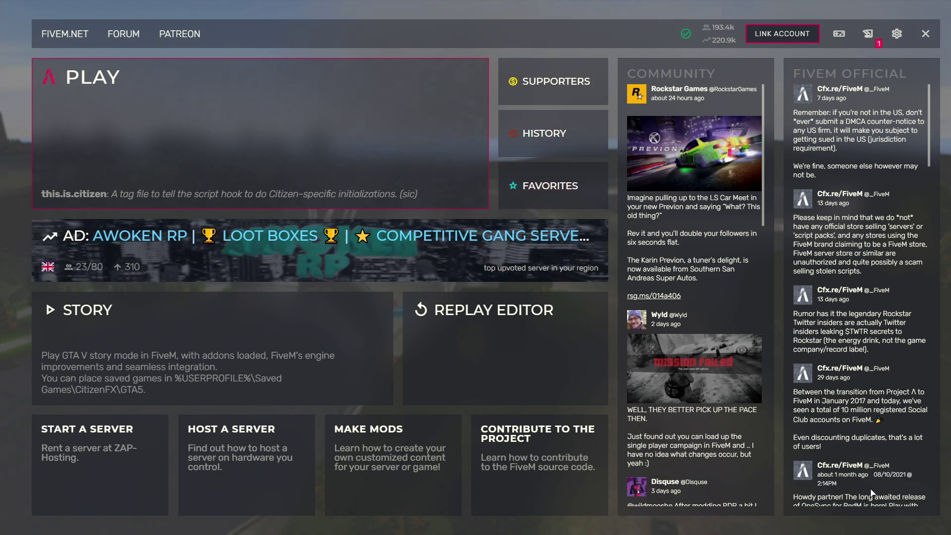
# Review the account, connection, game and interface options in the FiveM settings, and return to the main screen
pyautogui.click(895, 36)
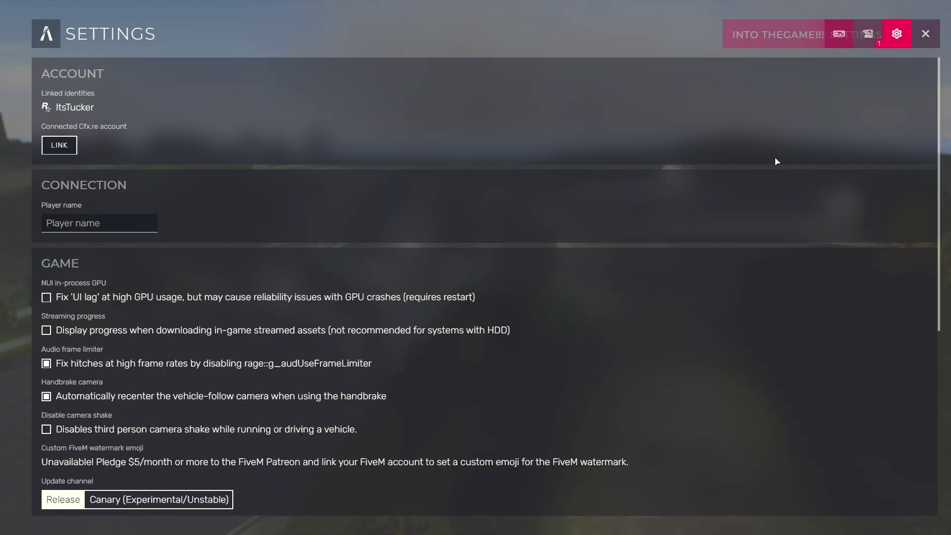
pyautogui.scroll(-6, 76, 337)
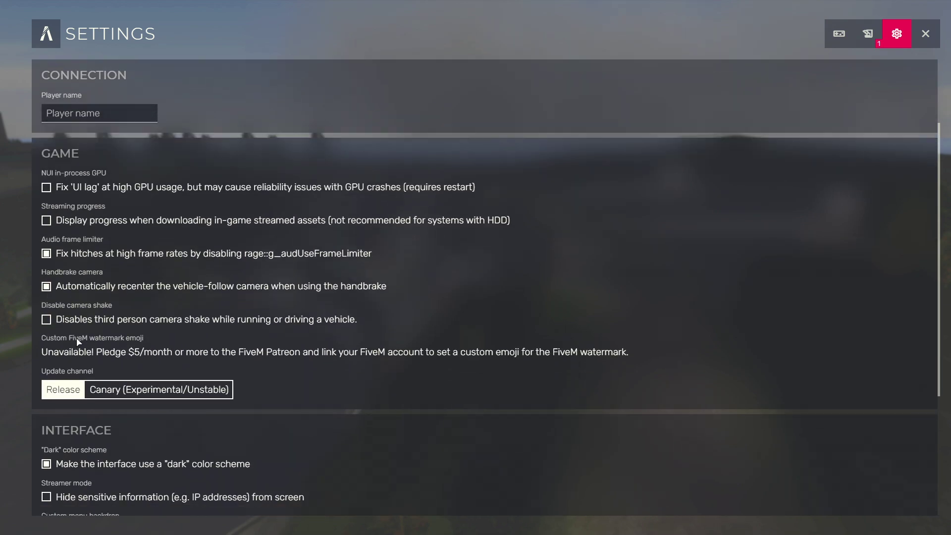
pyautogui.scroll(6, 301, 395)
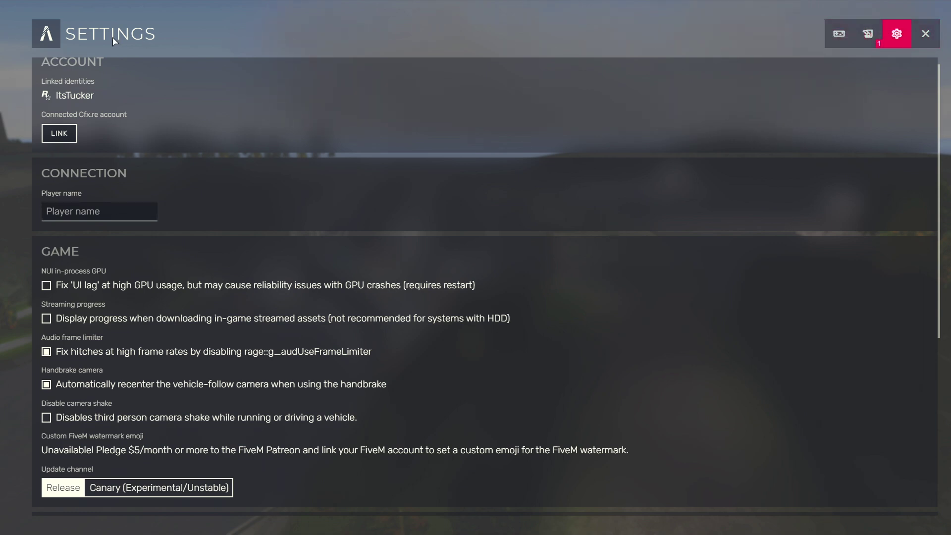
pyautogui.click(59, 32)
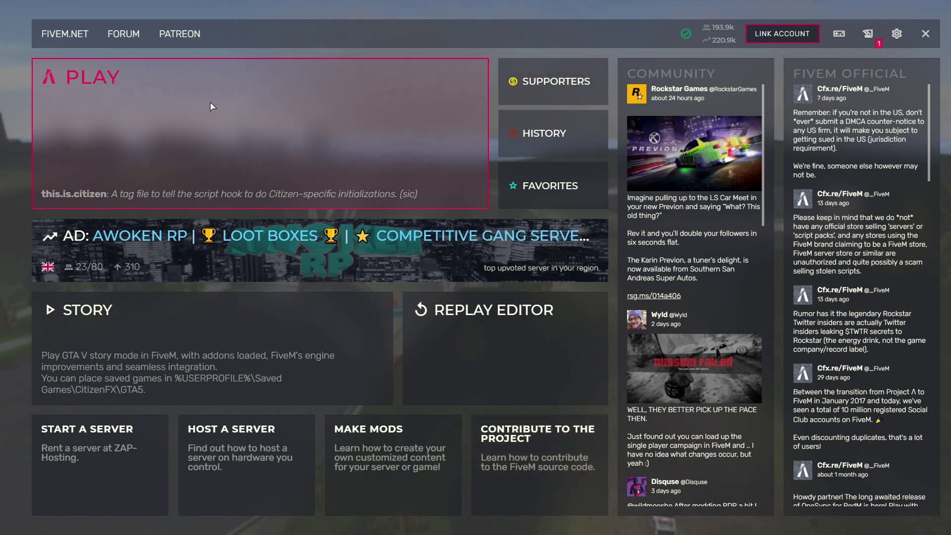
# Open the FiveM server list, check the search filter hints and browse the available servers
pyautogui.click(210, 105)
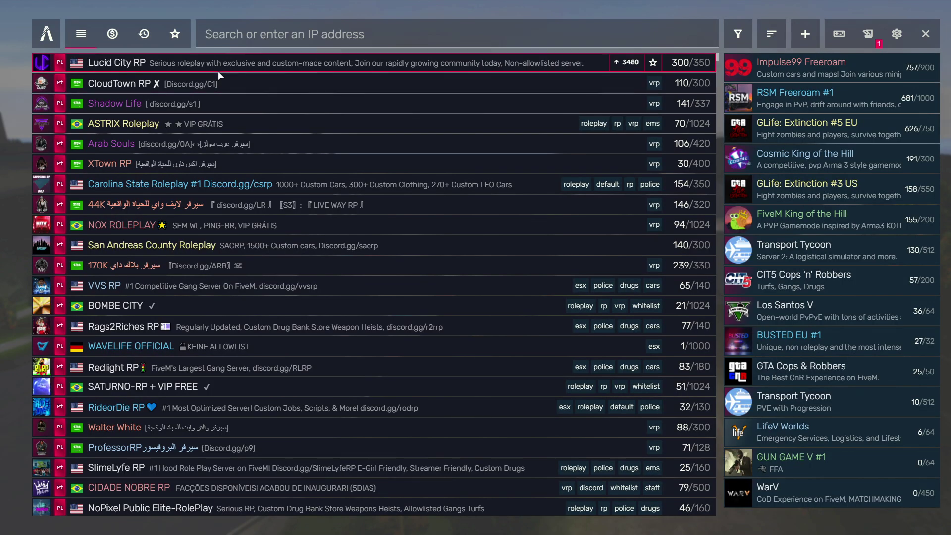
pyautogui.scroll(-3, 258, 213)
pyautogui.scroll(3, 255, 221)
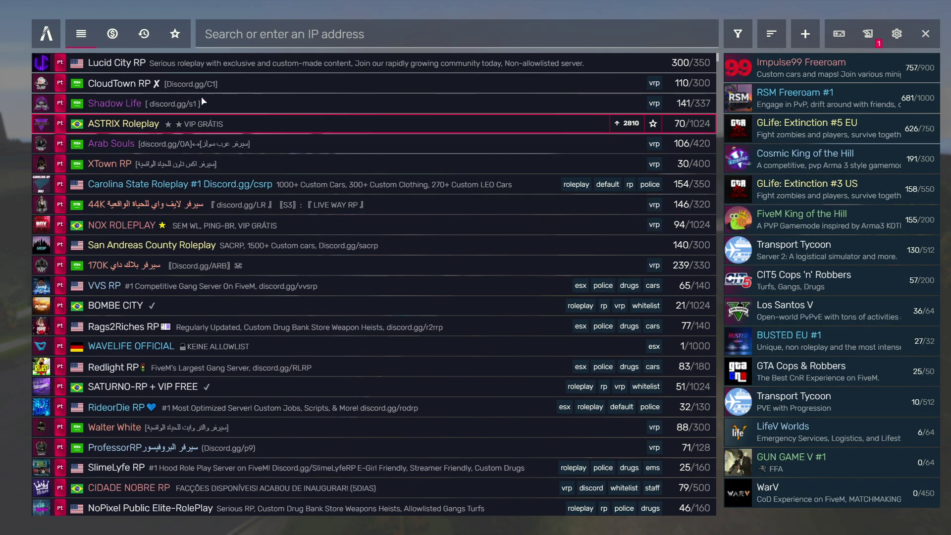
pyautogui.click(269, 30)
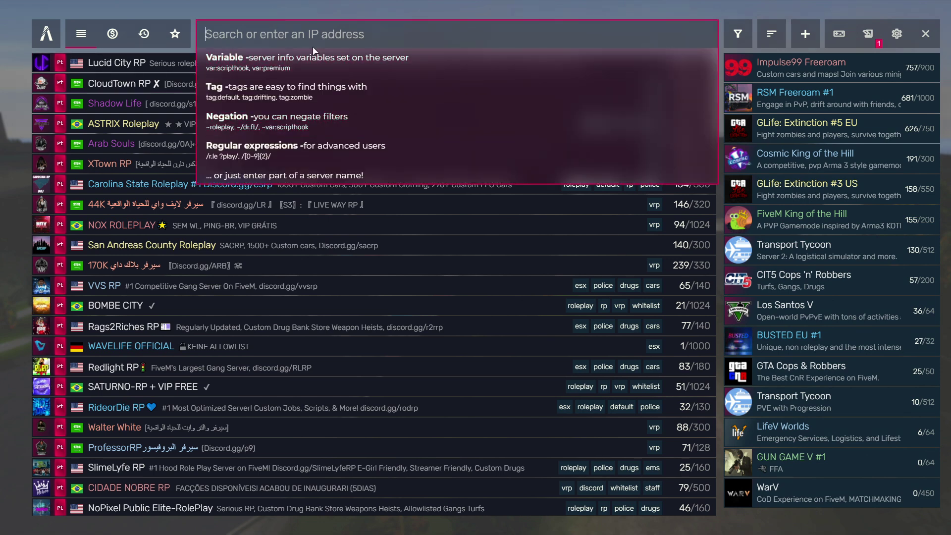
pyautogui.press('Escape')
pyautogui.scroll(-6, 399, 248)
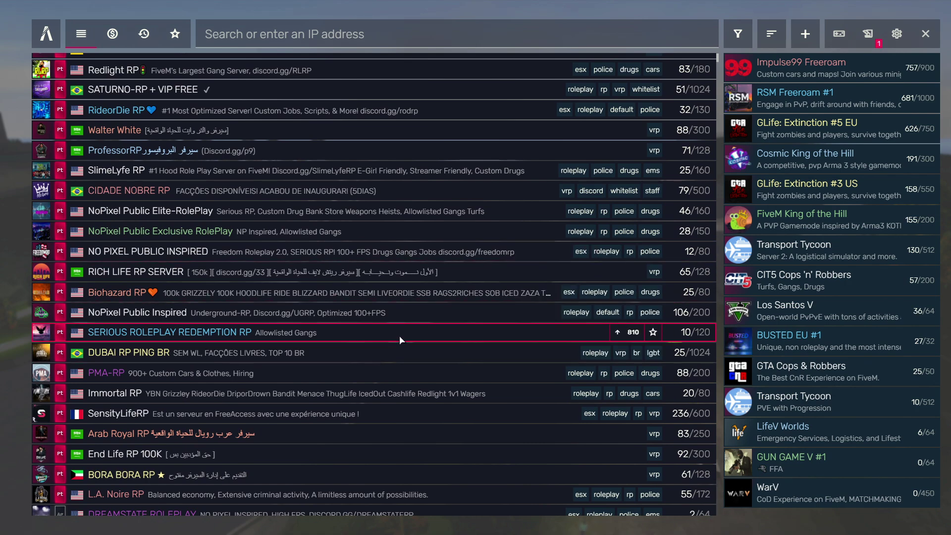
pyautogui.scroll(-2, 399, 335)
pyautogui.scroll(-3, 399, 334)
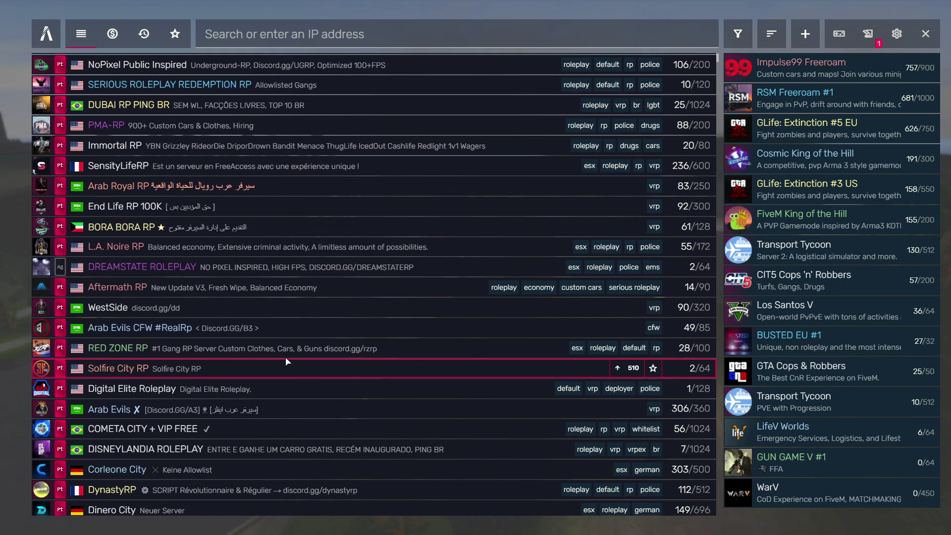
pyautogui.scroll(10, 379, 369)
pyautogui.scroll(-6, 344, 369)
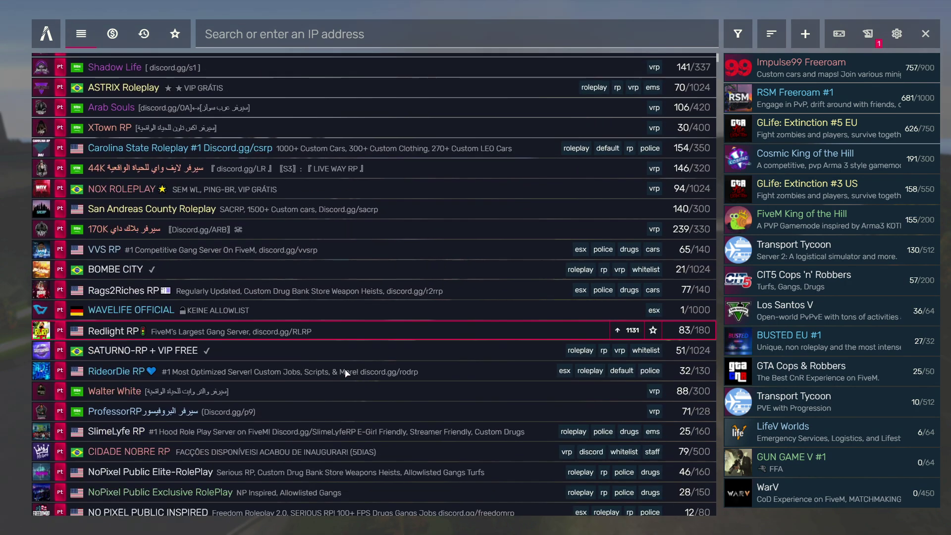
pyautogui.scroll(7, 241, 383)
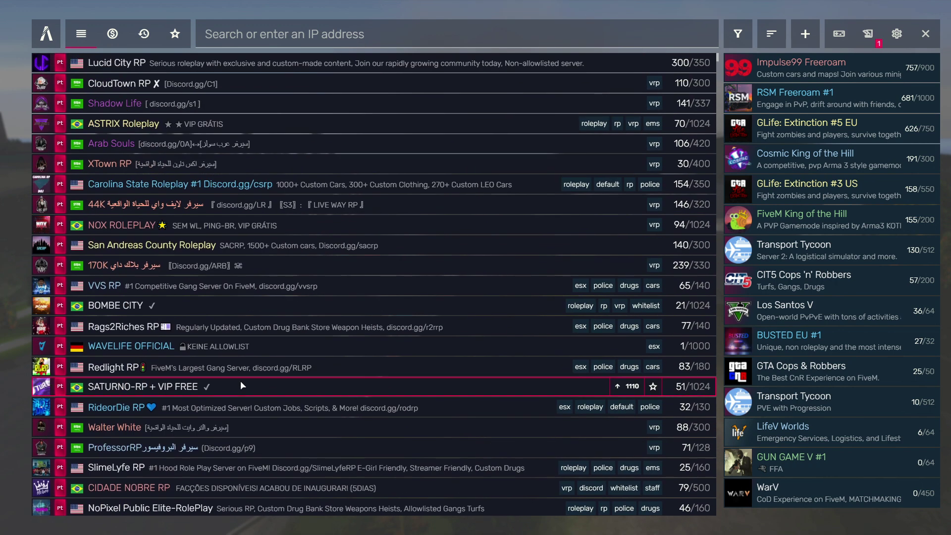